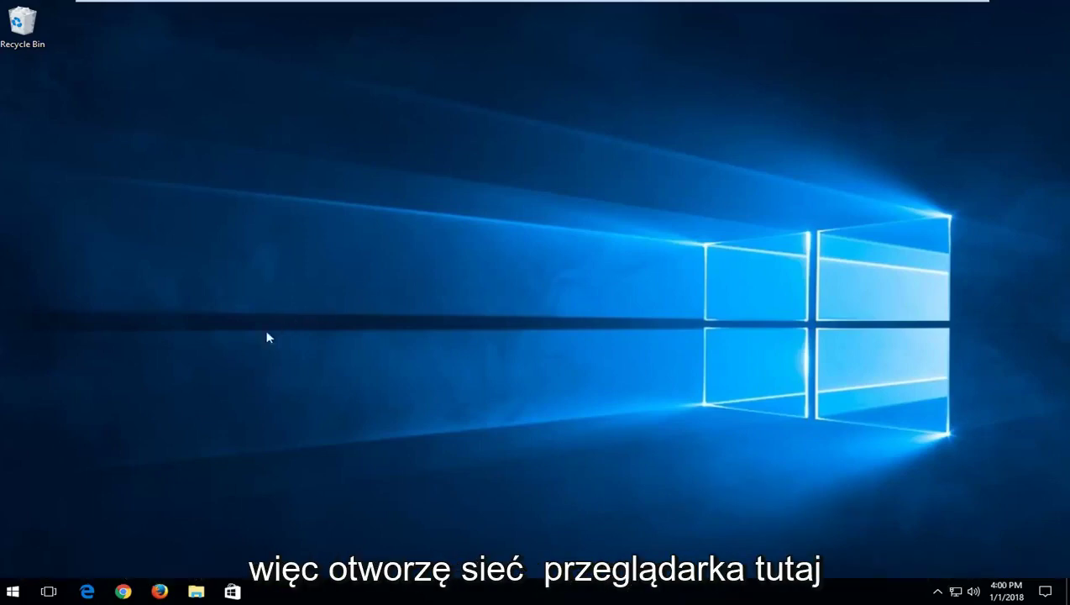
Open Chrome, search the web for "ccleaner", and maximize the browser window.
left_click(124, 588)
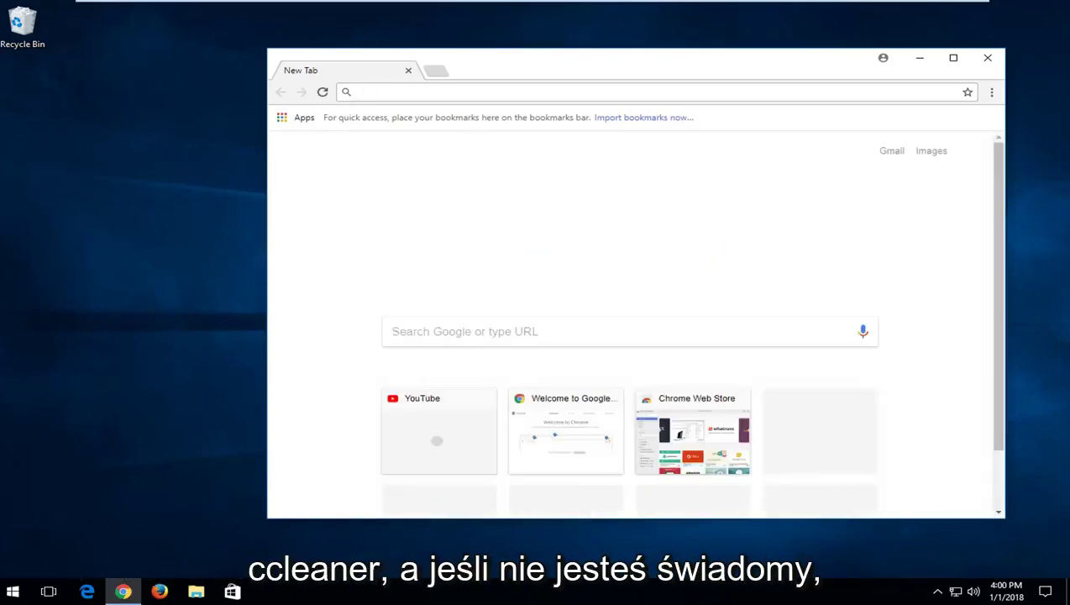
type("ccleaner")
key("Return")
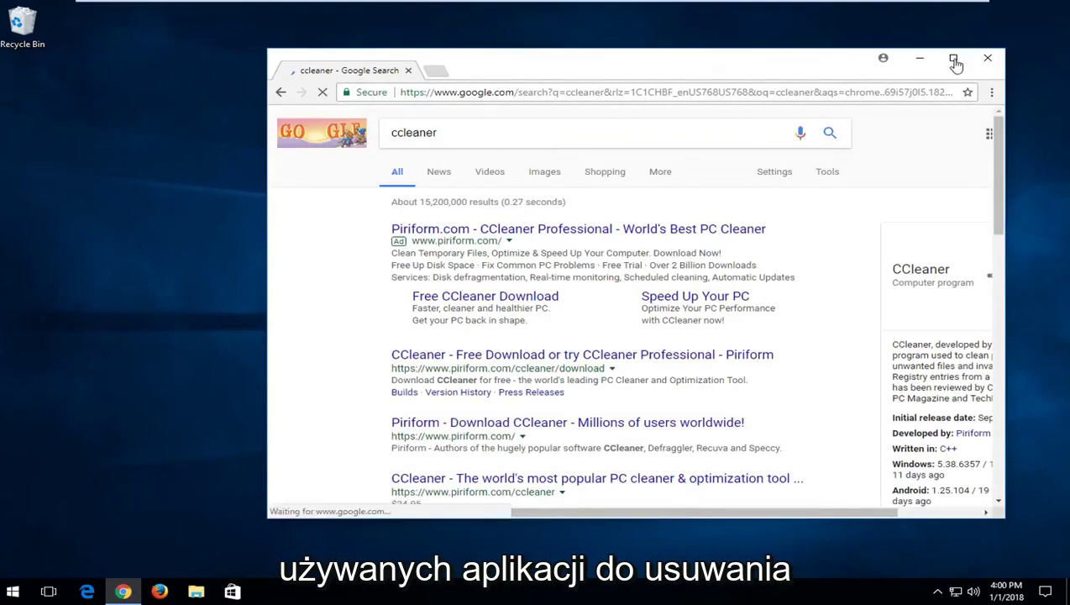
left_click(952, 57)
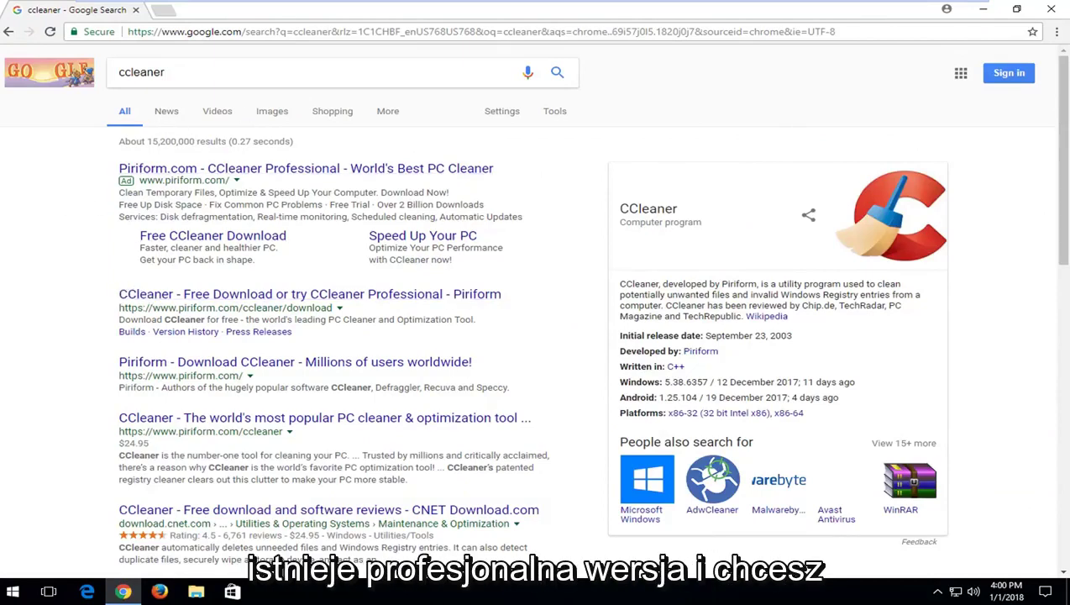
Open Piriform's CCleaner download page from the search results and download the free edition.
left_click(155, 299)
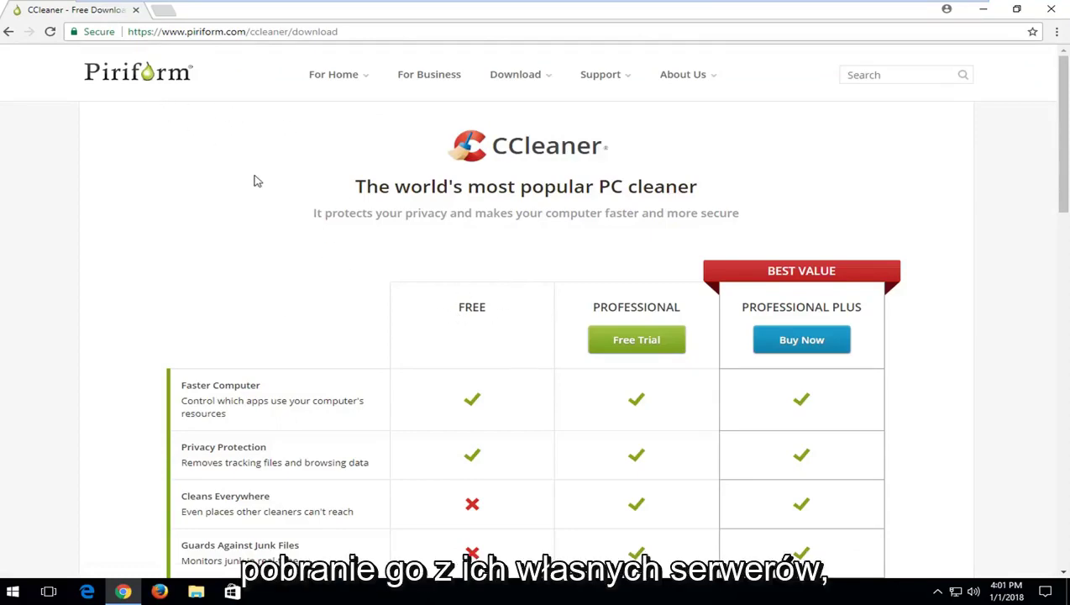
scroll(437, 311, "down", 2)
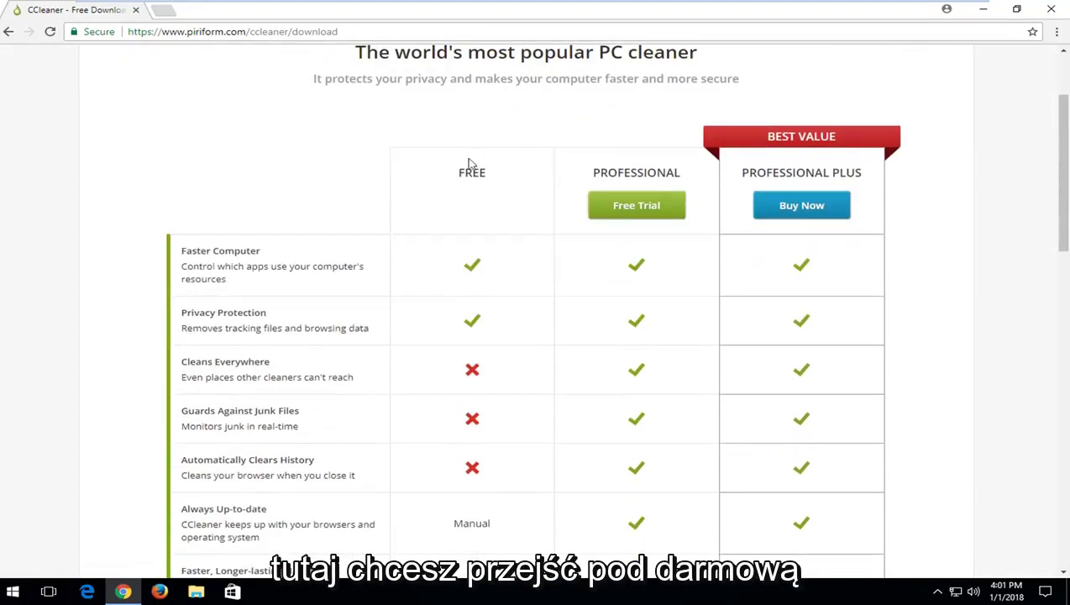
scroll(470, 226, "down", 6)
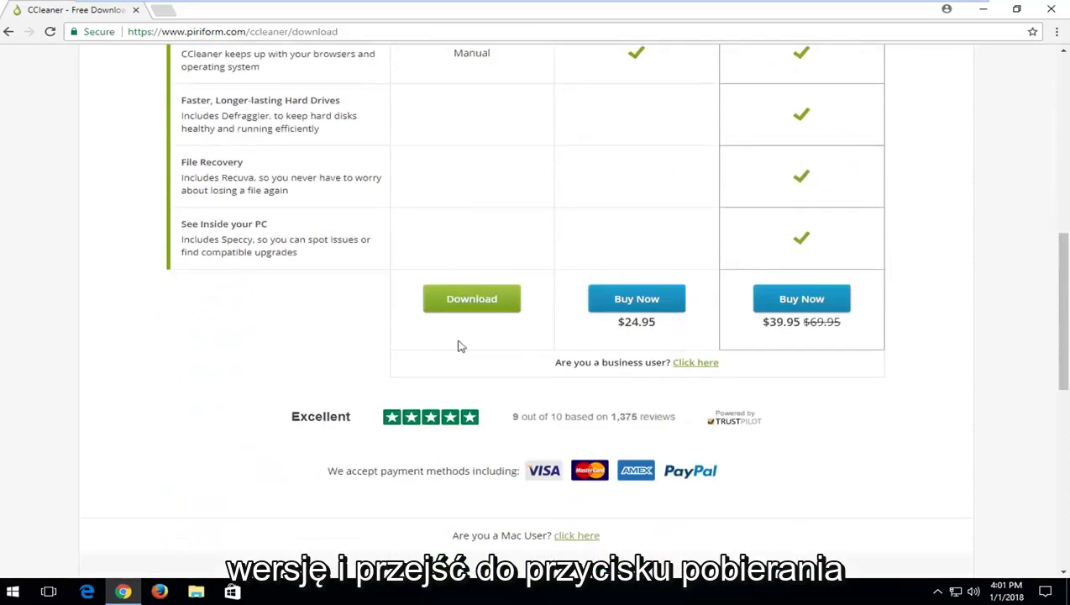
left_click(472, 303)
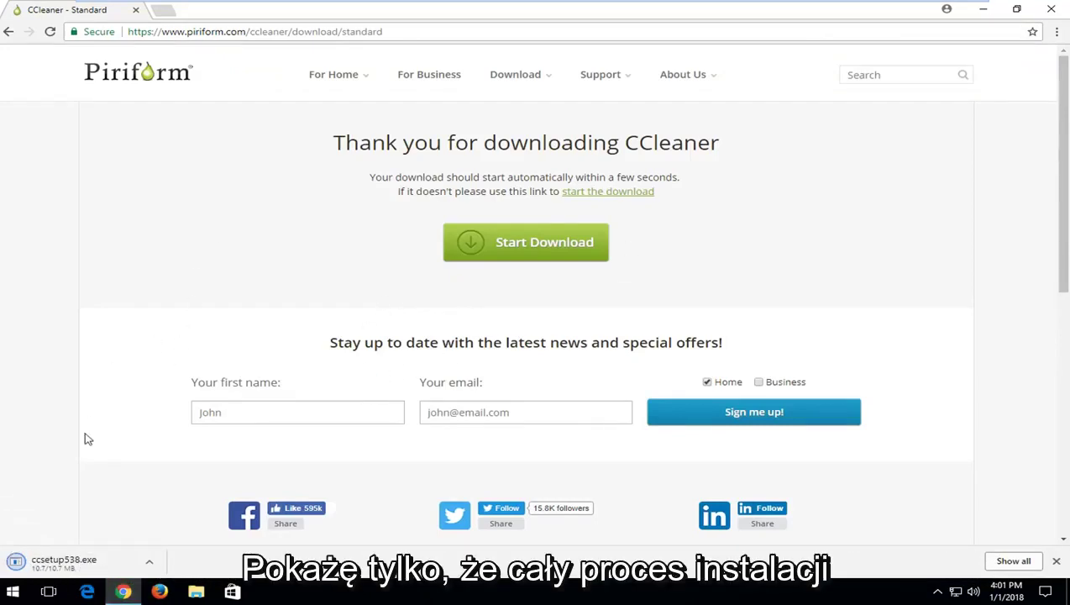
Launch the downloaded ccsetup538.exe, allow it to make changes to the device, and minimize the browser.
left_click(59, 563)
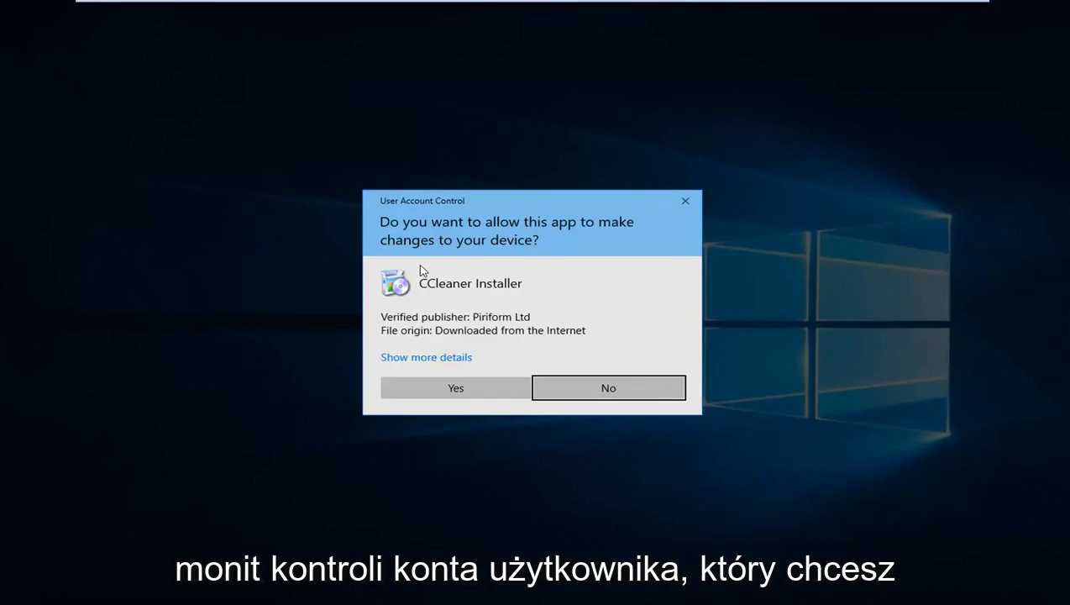
left_click(430, 387)
left_click(983, 9)
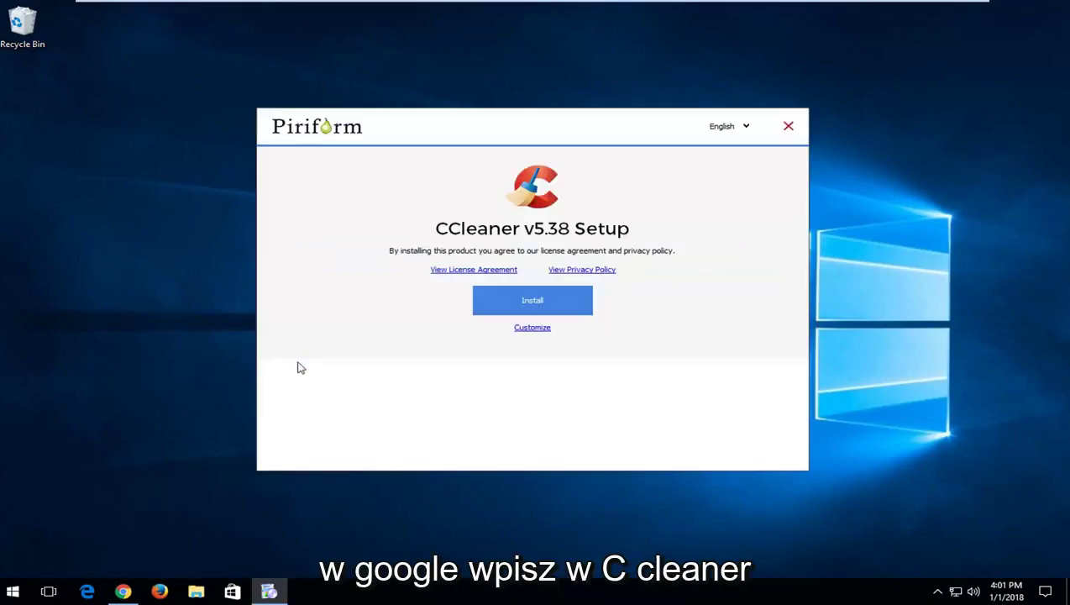
Install CCleaner v5.38 with default options and without Avast Free Antivirus, and run it without viewing the release notes.
left_click(529, 328)
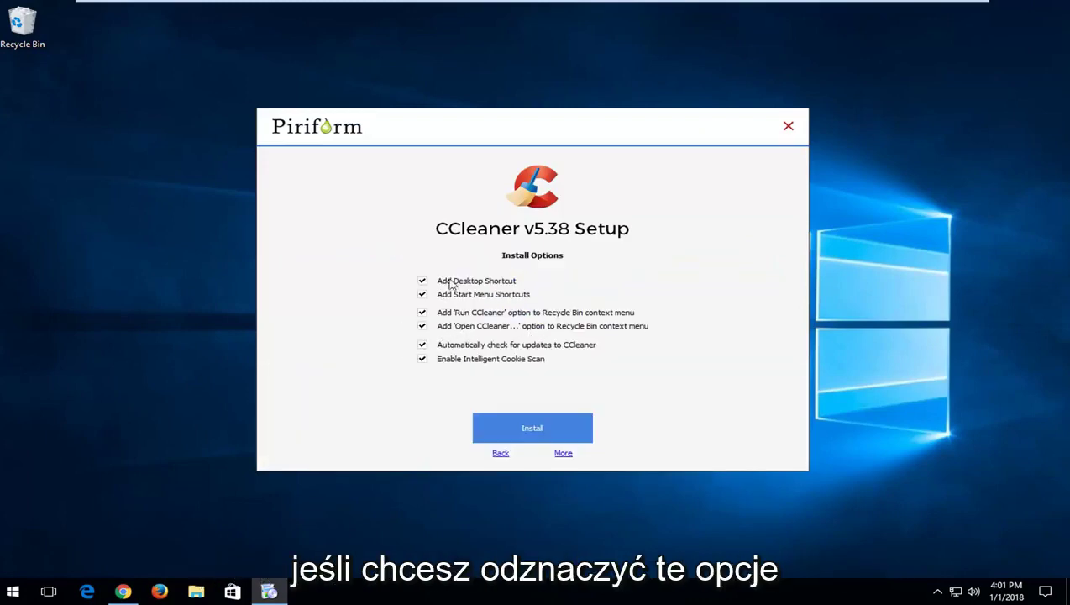
left_click(500, 454)
left_click(286, 426)
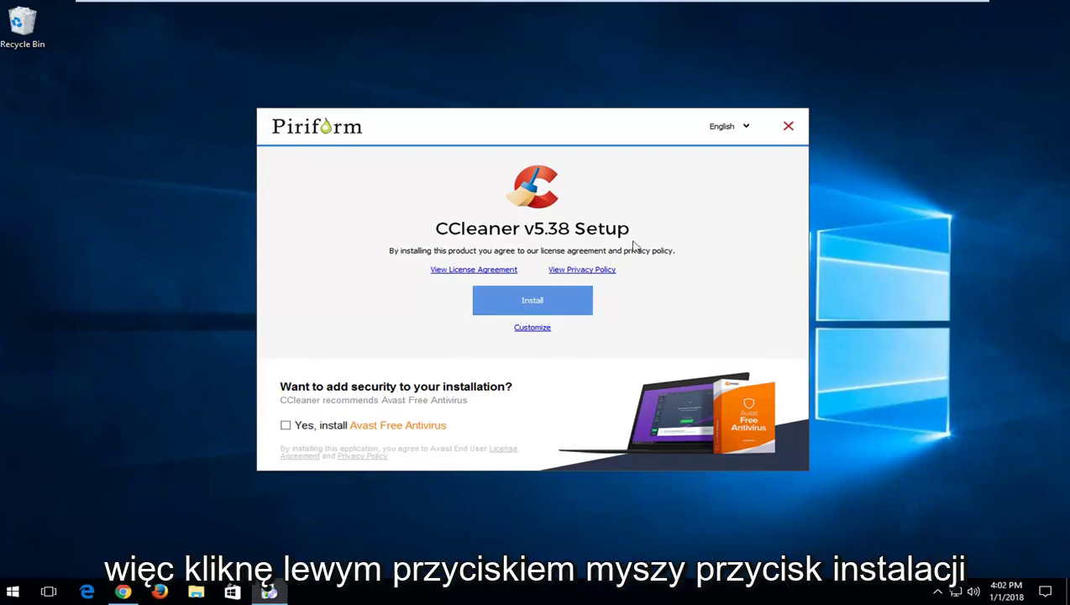
left_click(529, 298)
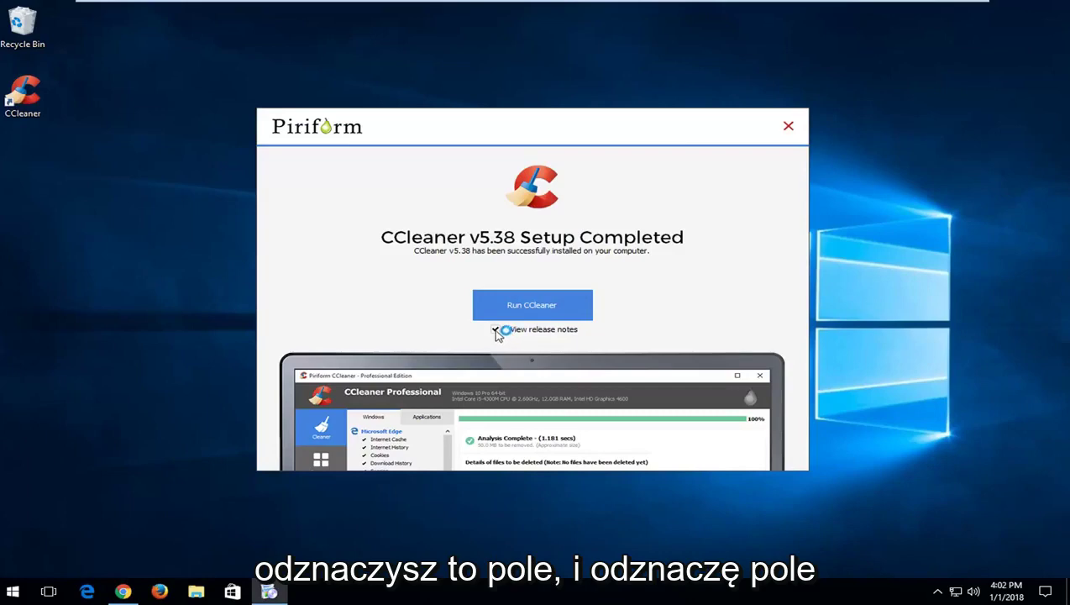
left_click(495, 330)
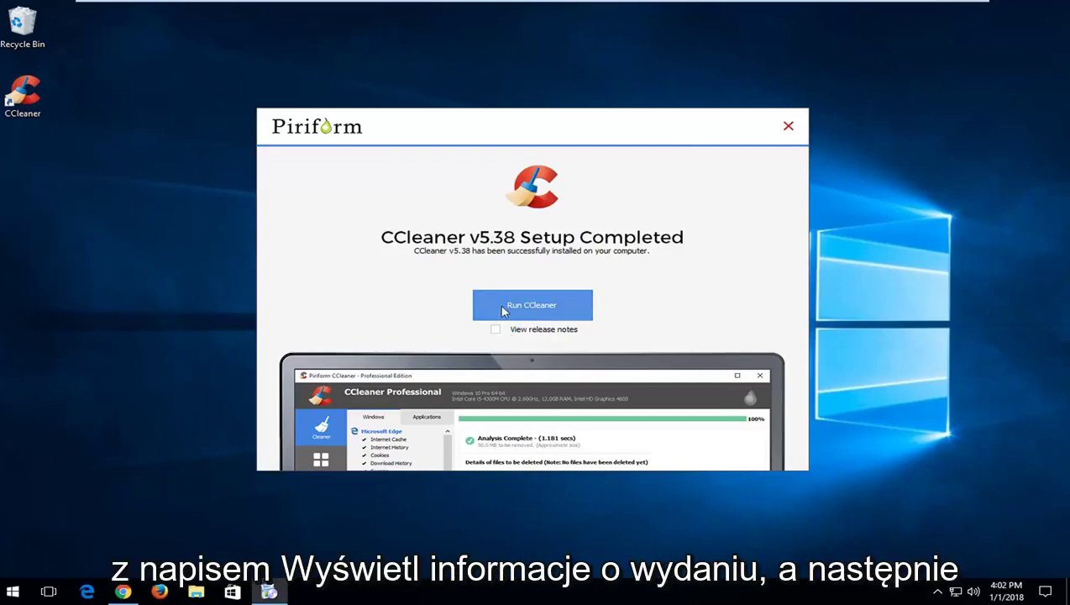
left_click(504, 309)
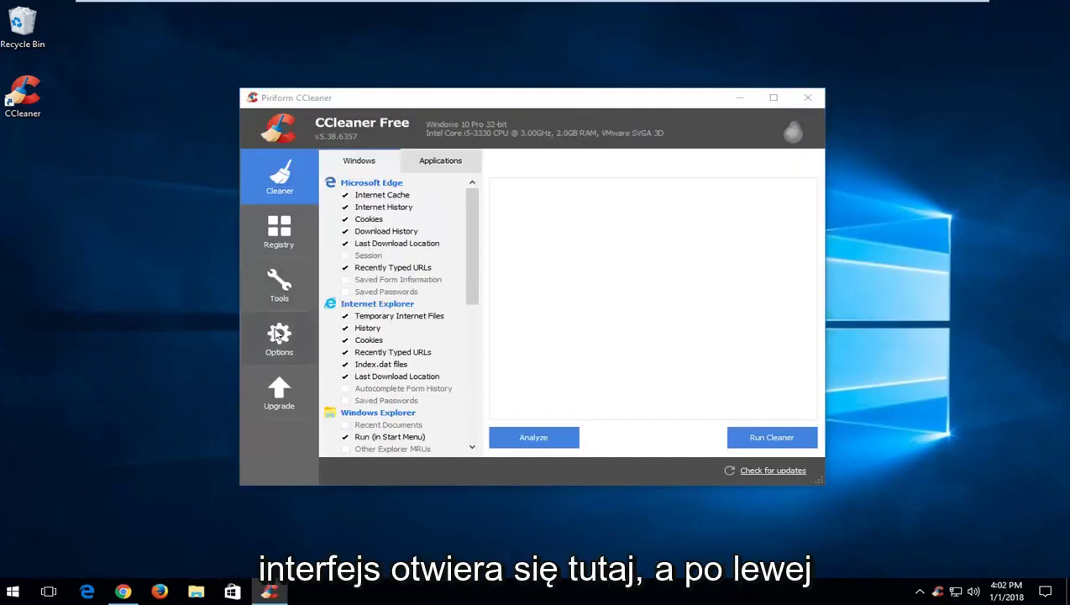
Search drive C for duplicate files with the Duplicate Finder tool, keeping its default match and ignore settings.
left_click(282, 289)
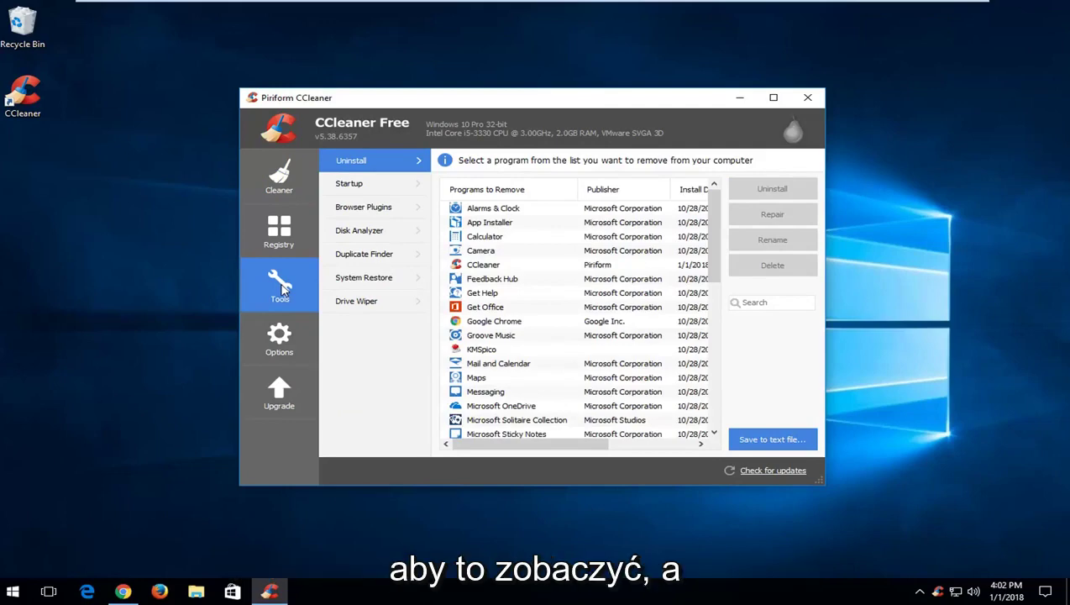
left_click(381, 255)
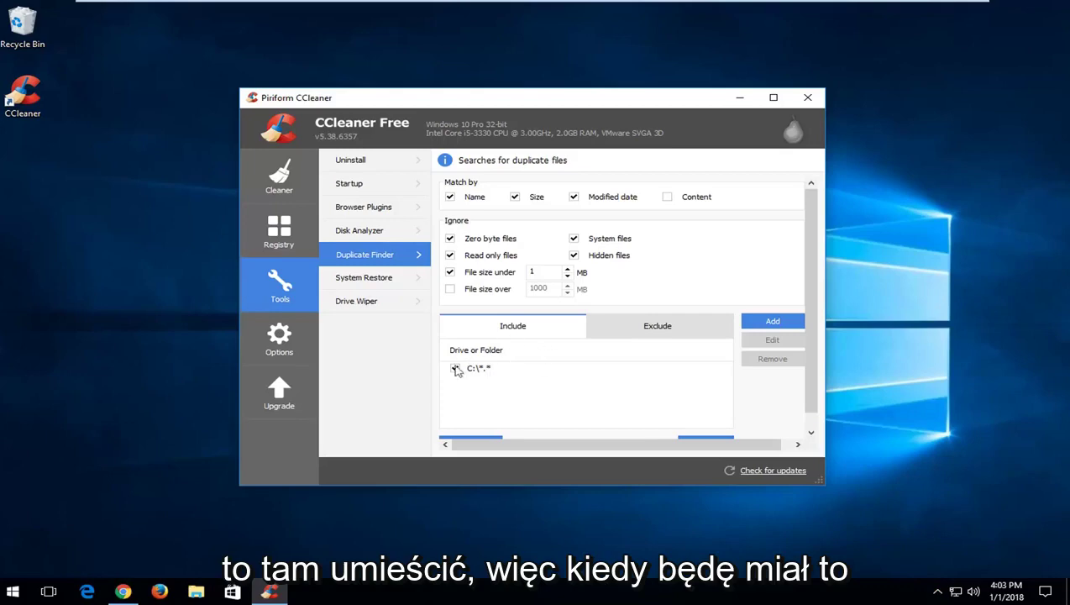
scroll(613, 375, "down", 1)
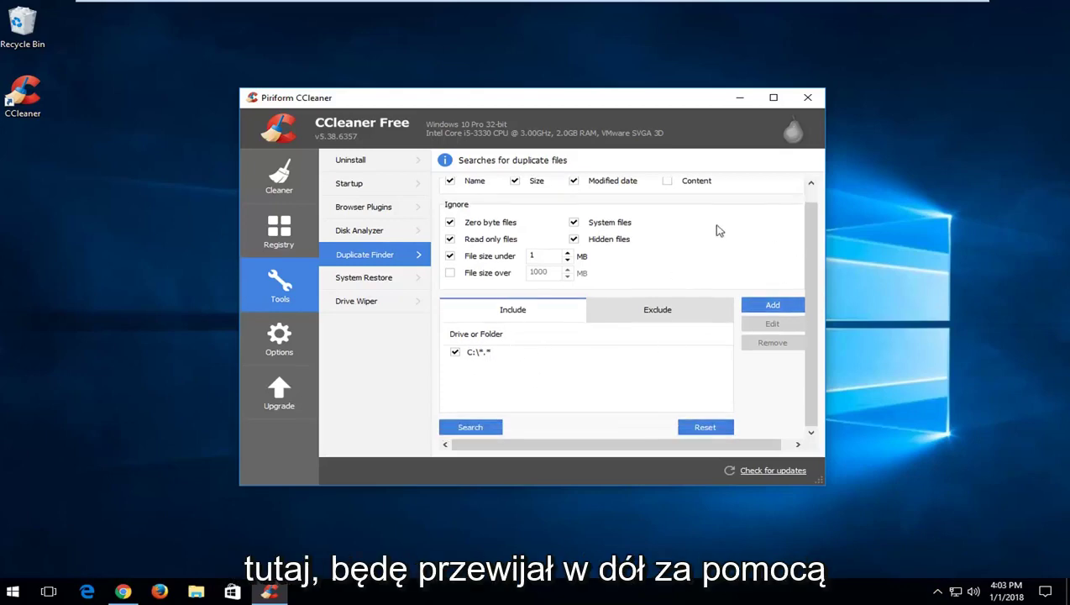
scroll(781, 222, "up", 1)
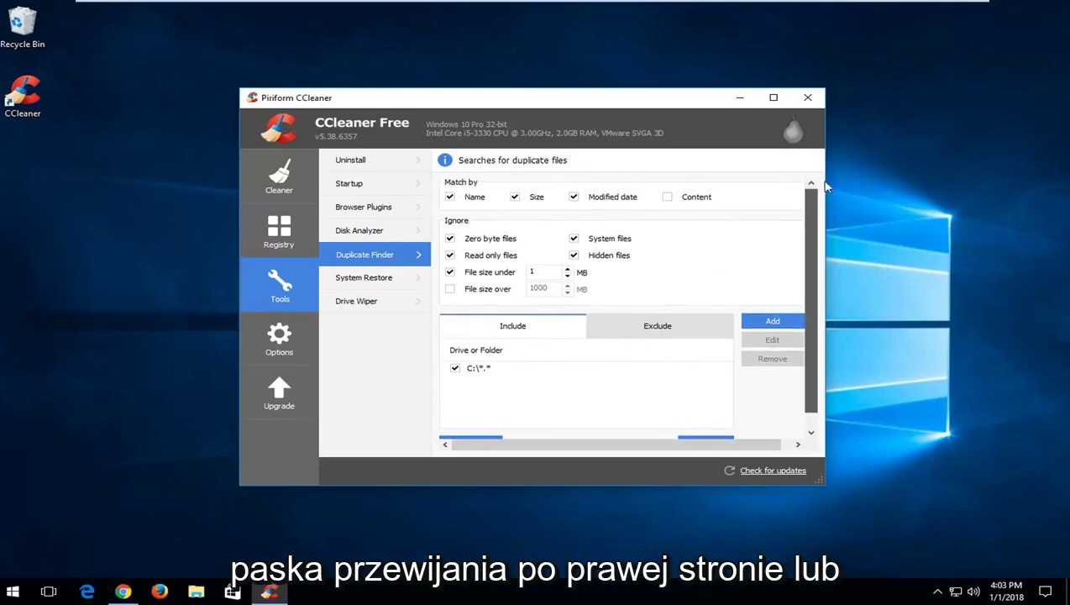
scroll(753, 214, "down", 1)
scroll(752, 233, "up", 1)
scroll(752, 233, "down", 1)
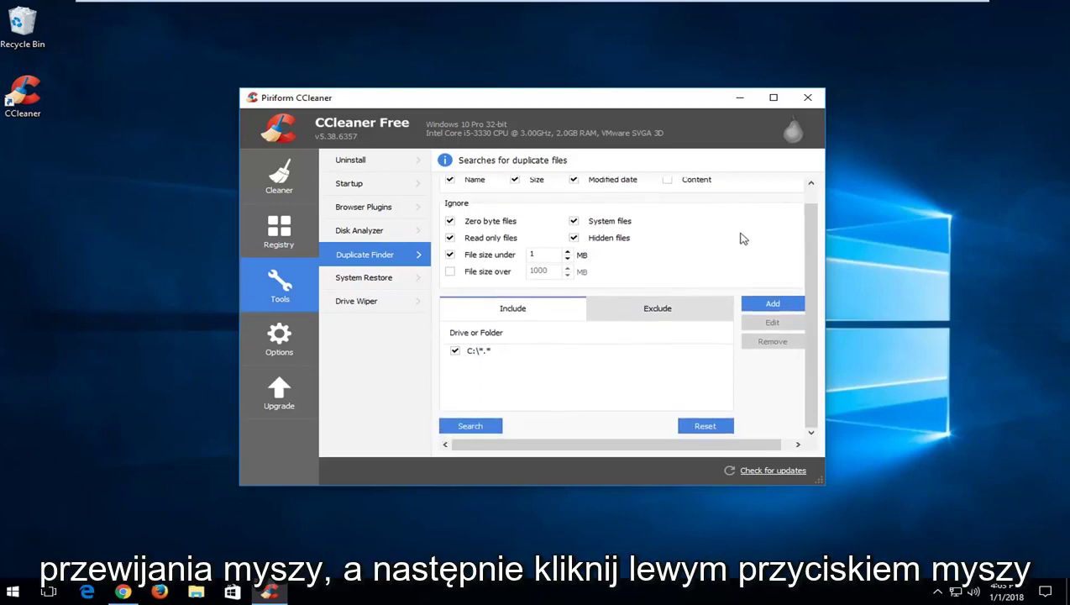
left_click(472, 426)
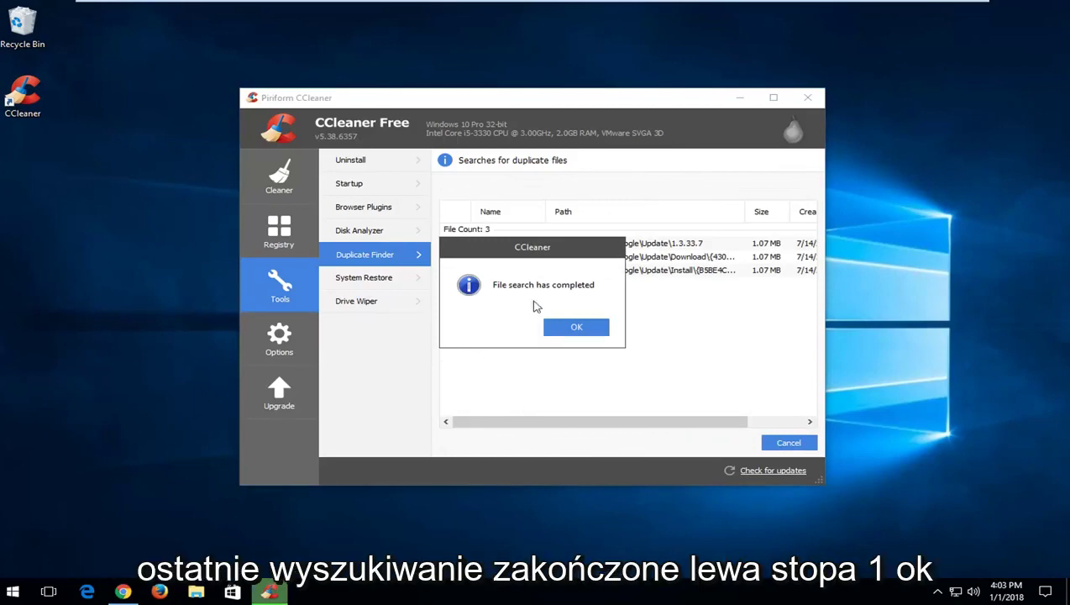
left_click(576, 329)
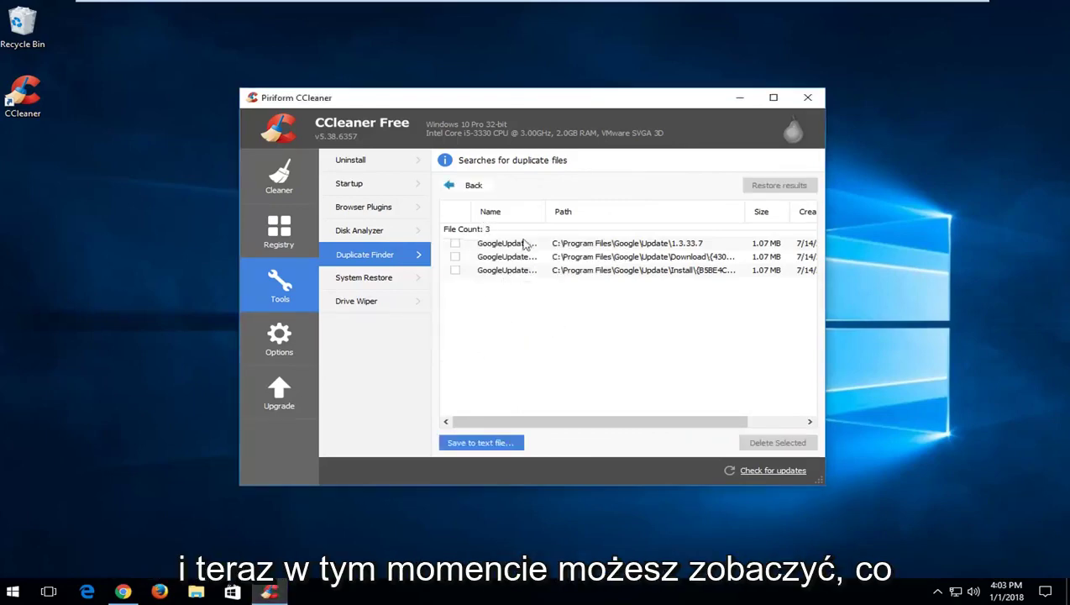
Widen the Name column and permanently delete the GoogleUpdateSetup.exe duplicates located in the Update\1.3.33.7 and Update\Download folders.
left_click_drag(547, 217, 613, 211)
left_click_drag(537, 421, 411, 389)
left_click(455, 244)
left_click(454, 257)
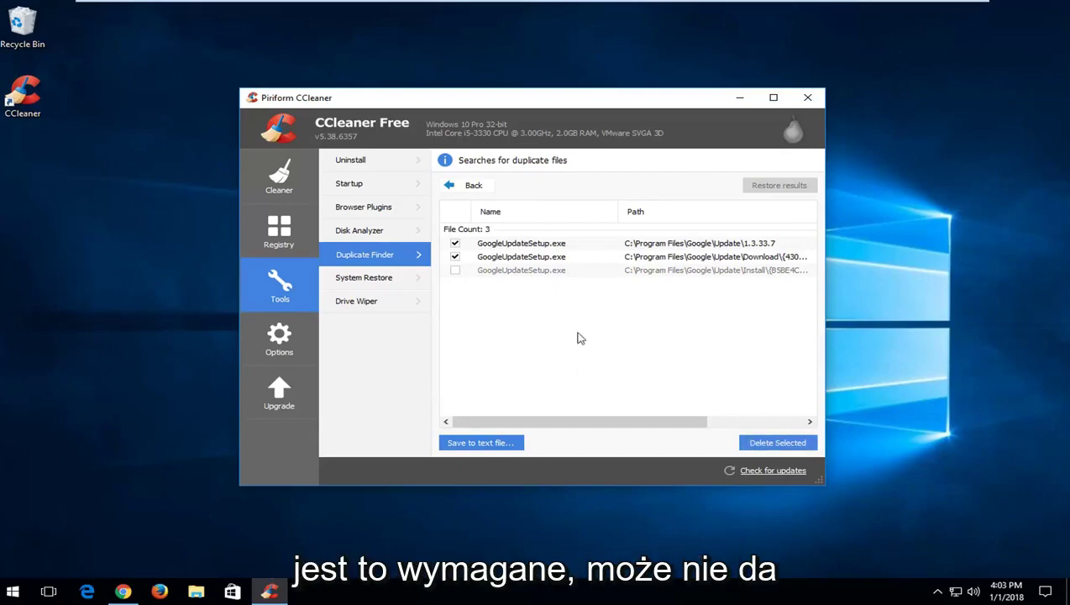
left_click_drag(622, 423, 423, 399)
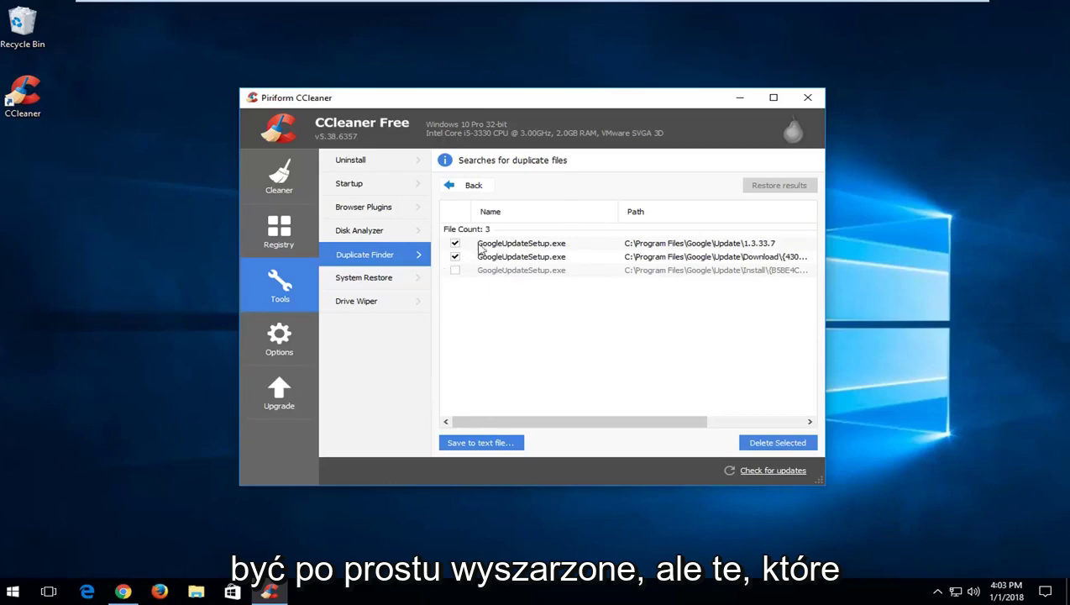
left_click(755, 444)
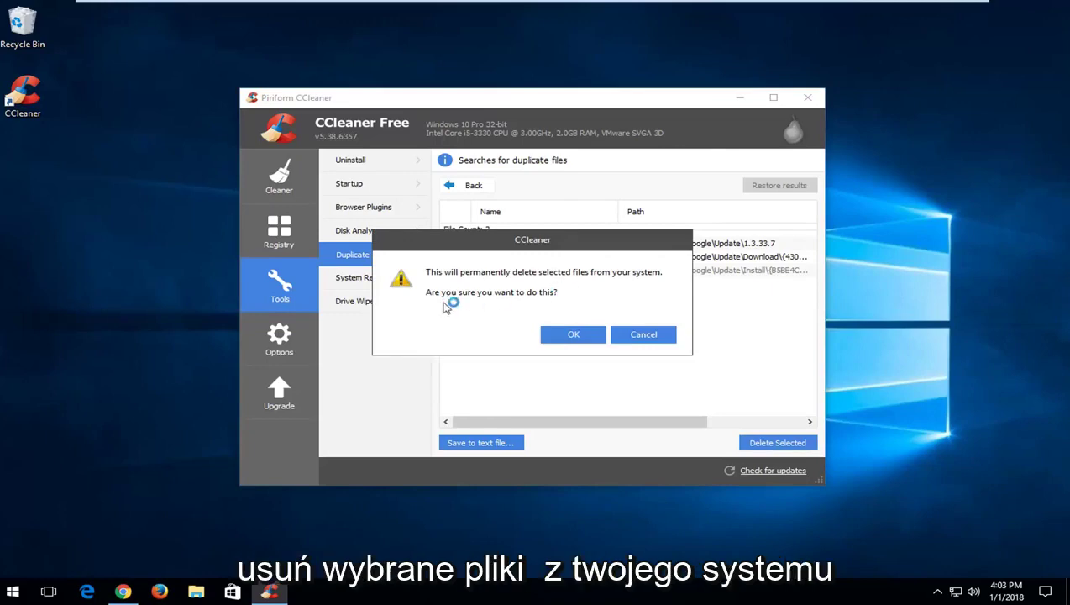
left_click(563, 338)
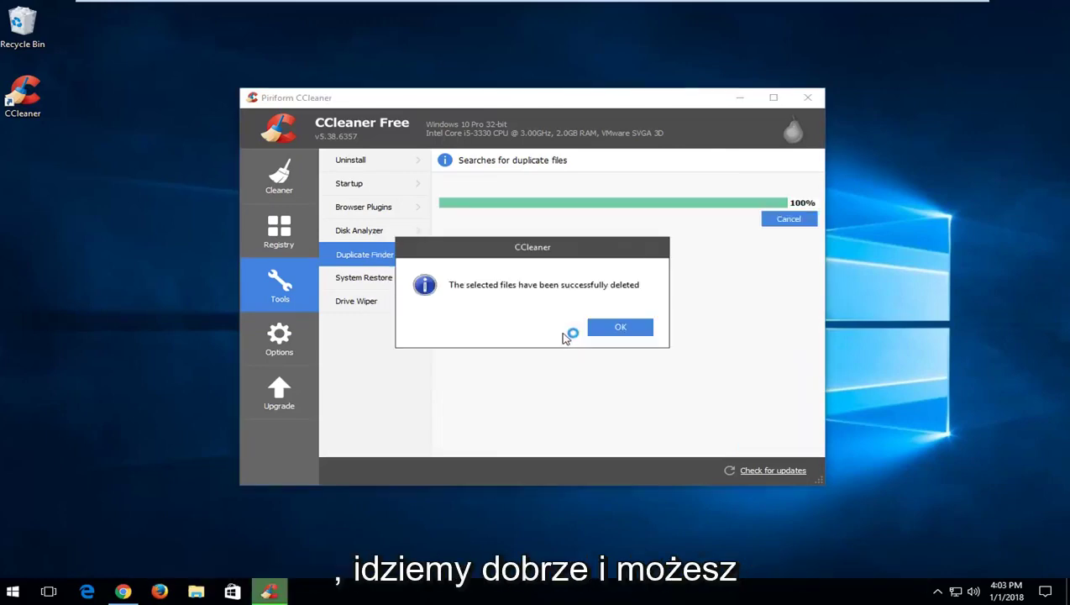
left_click(612, 329)
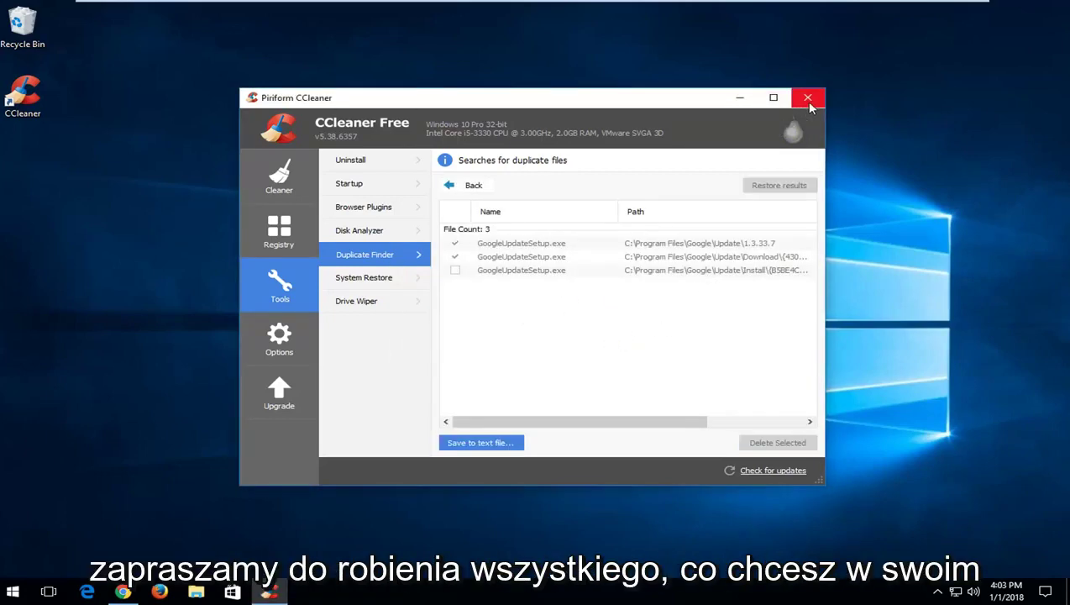
Close CCleaner and dismiss its Monitoring Active notification.
left_click(810, 107)
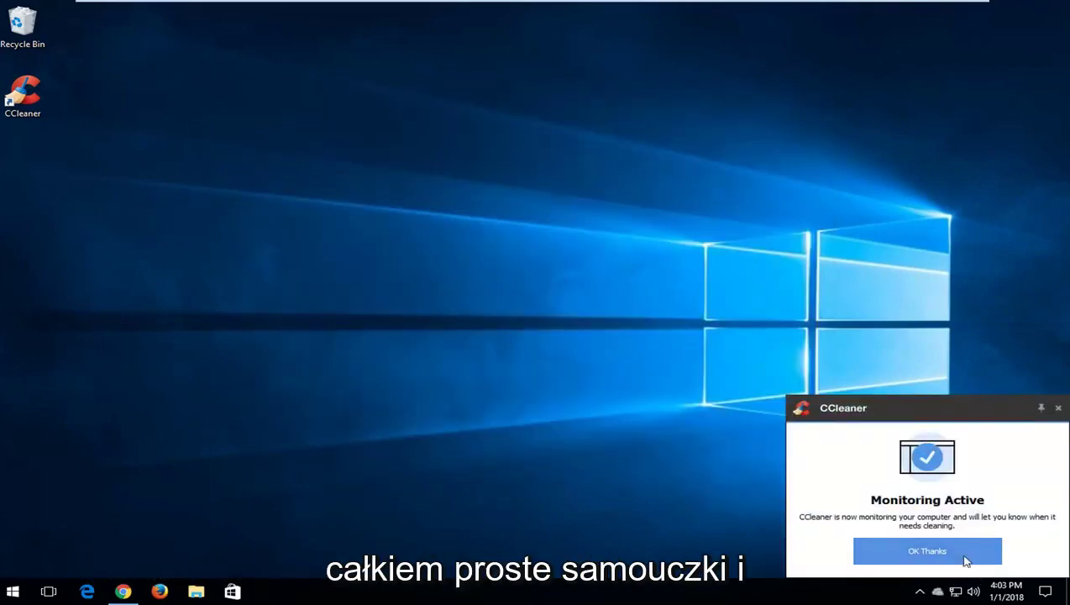
left_click(939, 554)
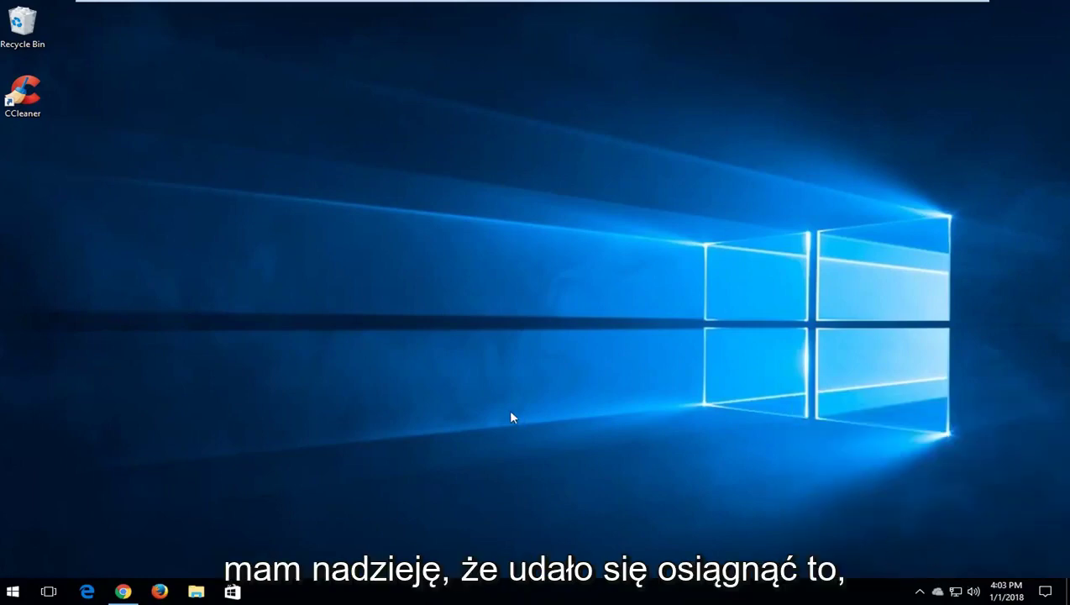